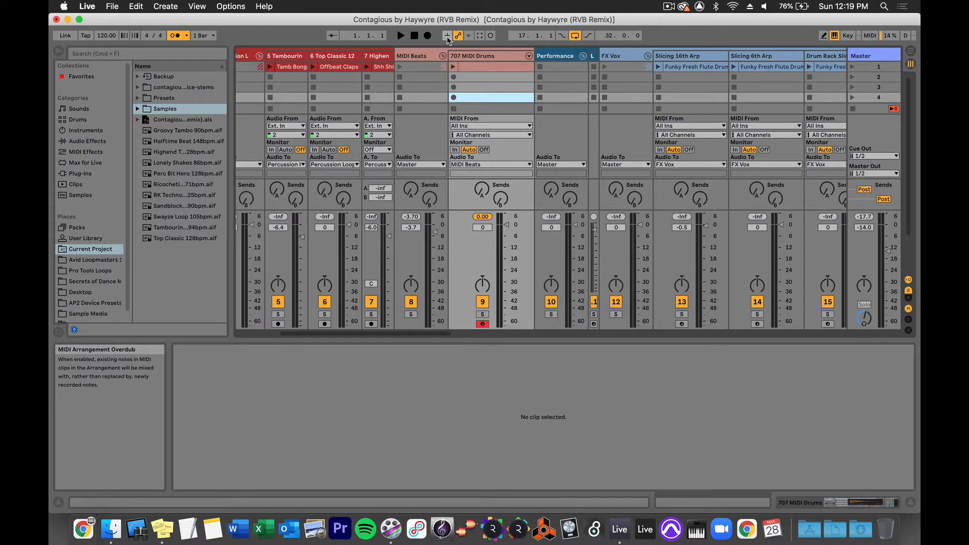
# - Enable MIDI Arrangement Overdub and record a four-bar kick pattern into the fourth clip slot of the 707 MIDI Drums track
pyautogui.click(447, 36)
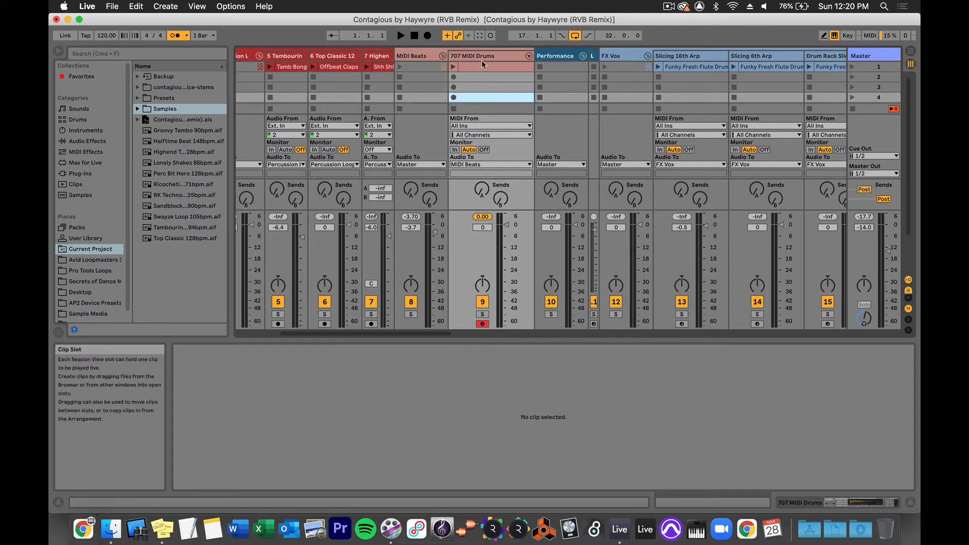
pyautogui.click(454, 98)
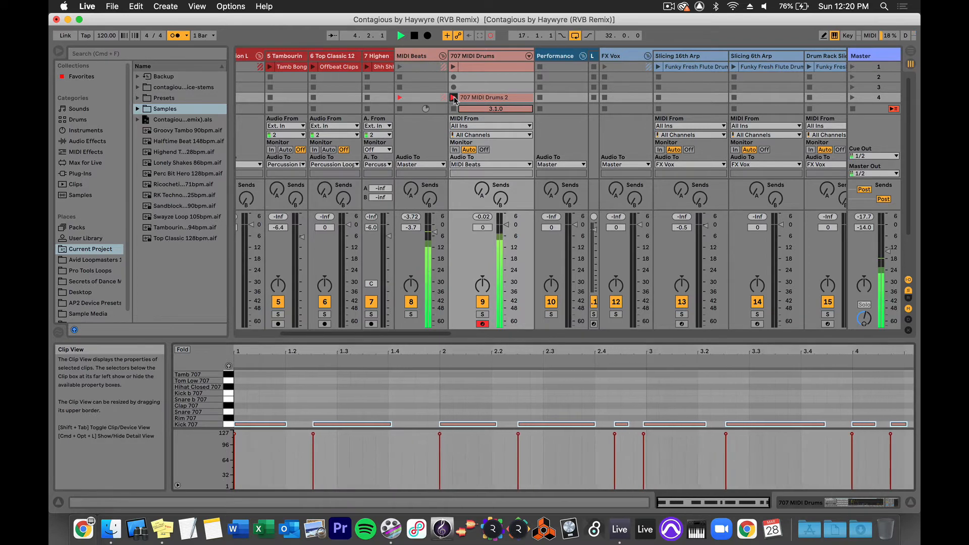
pyautogui.click(453, 97)
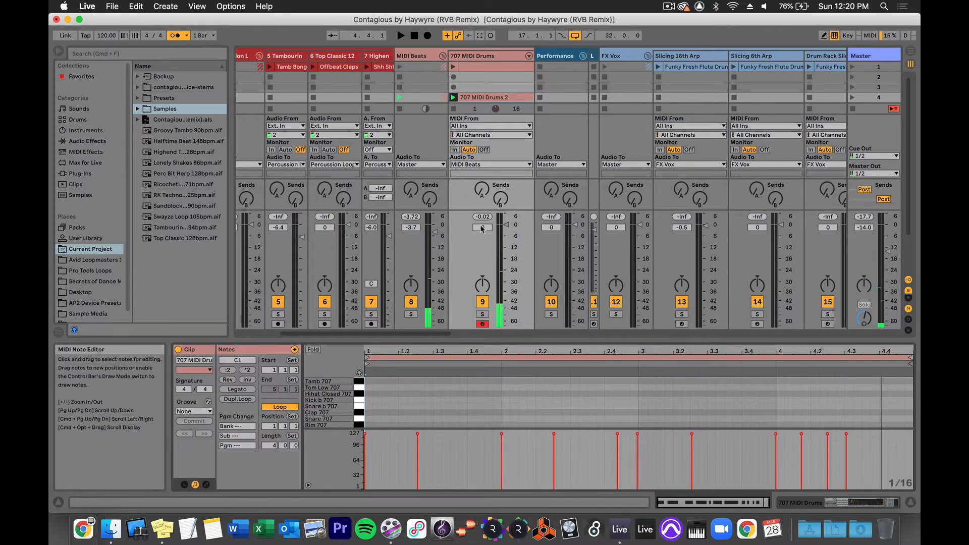
# - Overdub a snare pattern onto the recorded kick clip of the 707 MIDI Drums track using session recording
pyautogui.moveTo(501, 336); pyautogui.dragTo(499, 251)
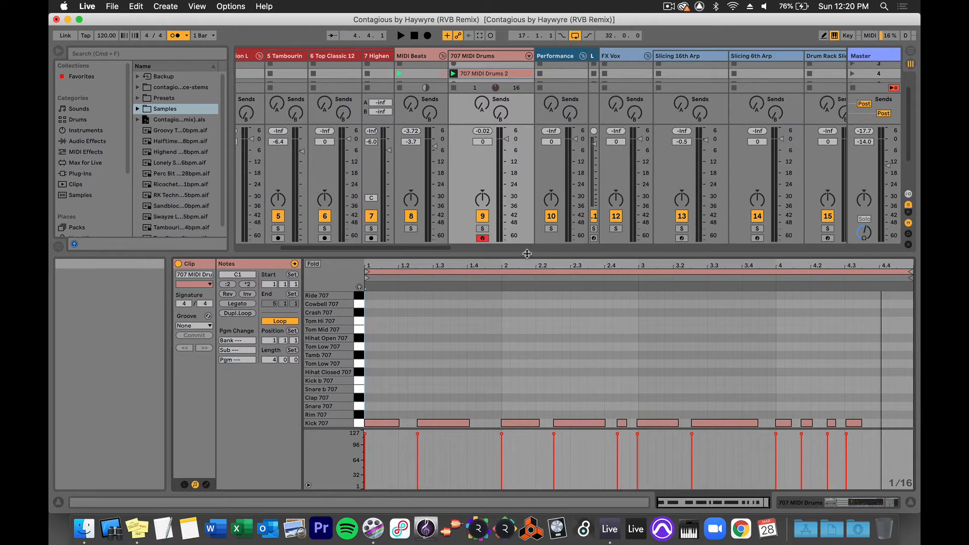
pyautogui.moveTo(527, 253); pyautogui.dragTo(527, 372)
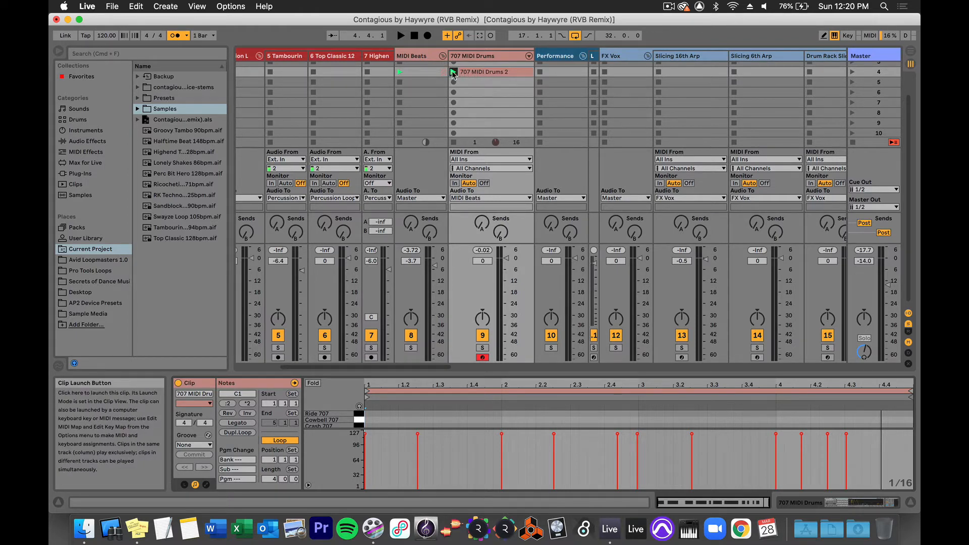
pyautogui.click(490, 37)
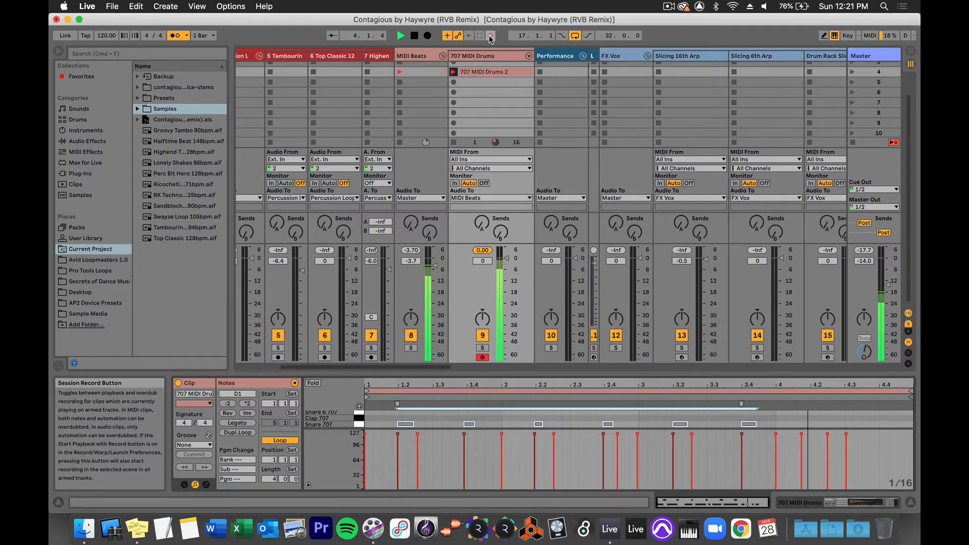
pyautogui.click(490, 36)
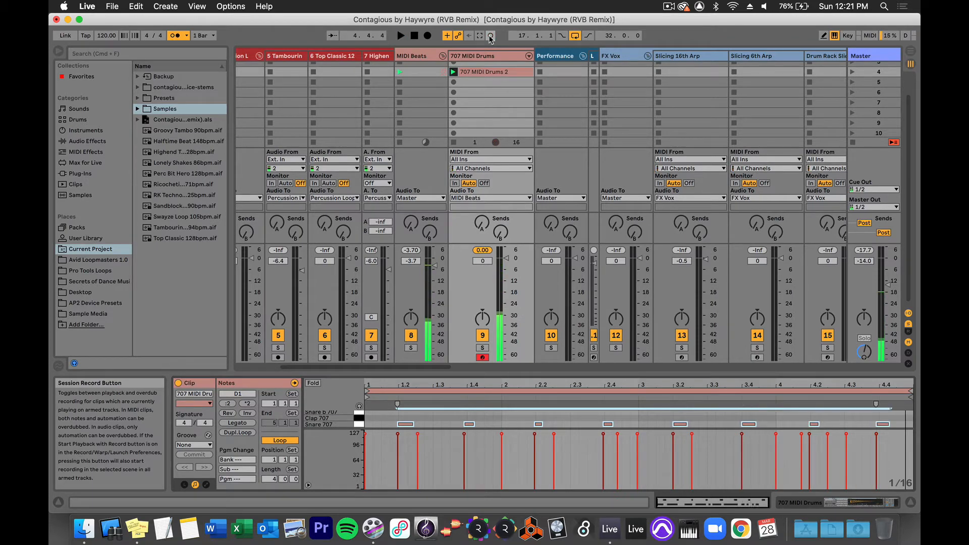
# - Copy the Beat 1 clip from Session View to bar 1 of the Beat 1 track in the Arrangement, and delete the copy
pyautogui.hscroll(-5, 353, 119)
pyautogui.scroll(3, 354, 119)
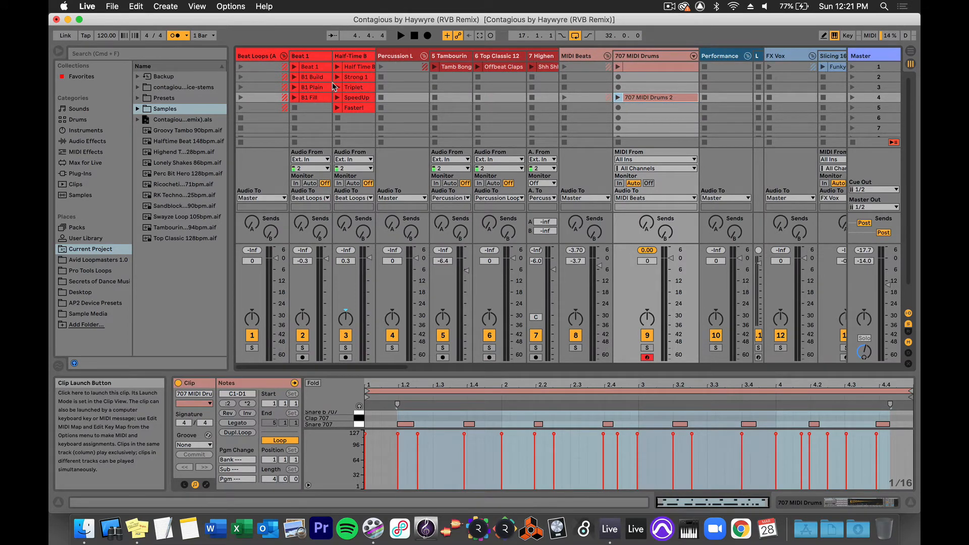
pyautogui.press('Tab')
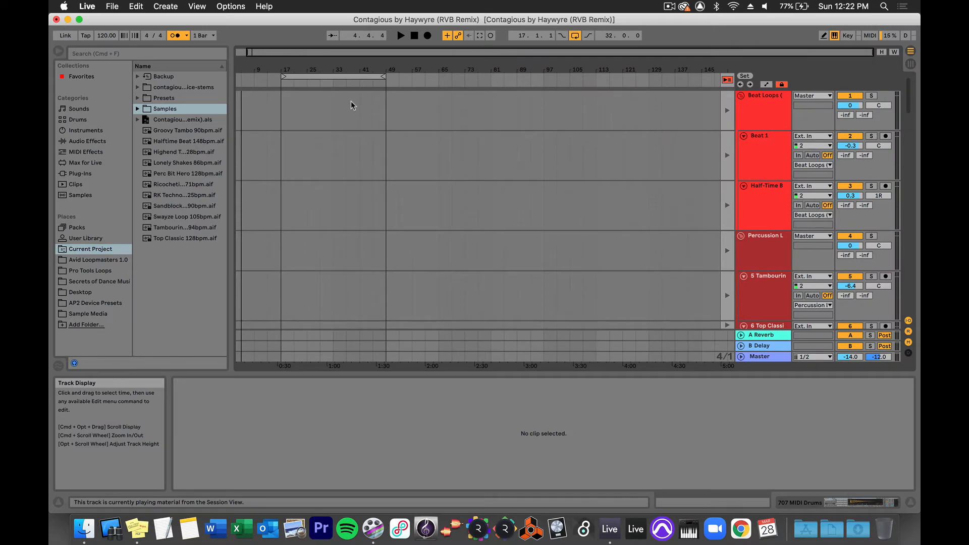
pyautogui.press('Tab')
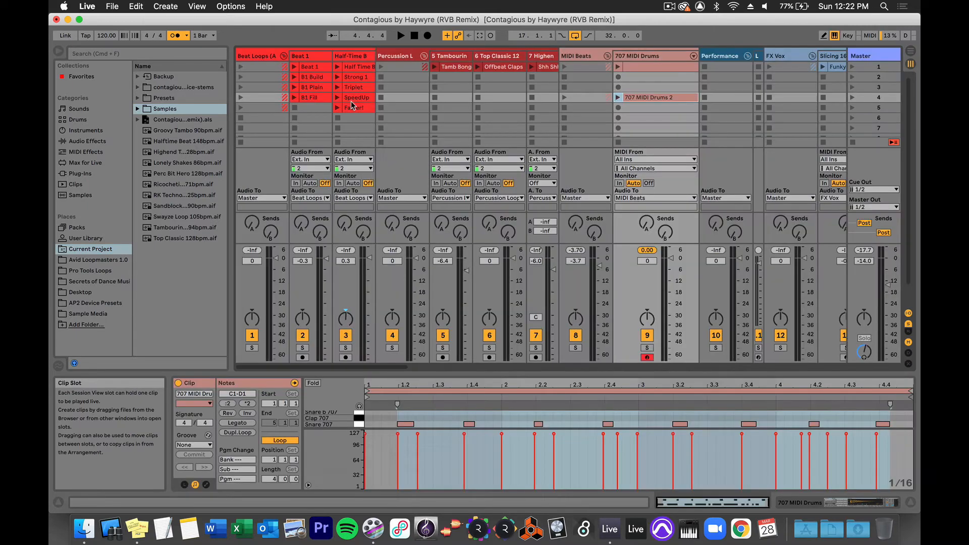
pyautogui.click(317, 71)
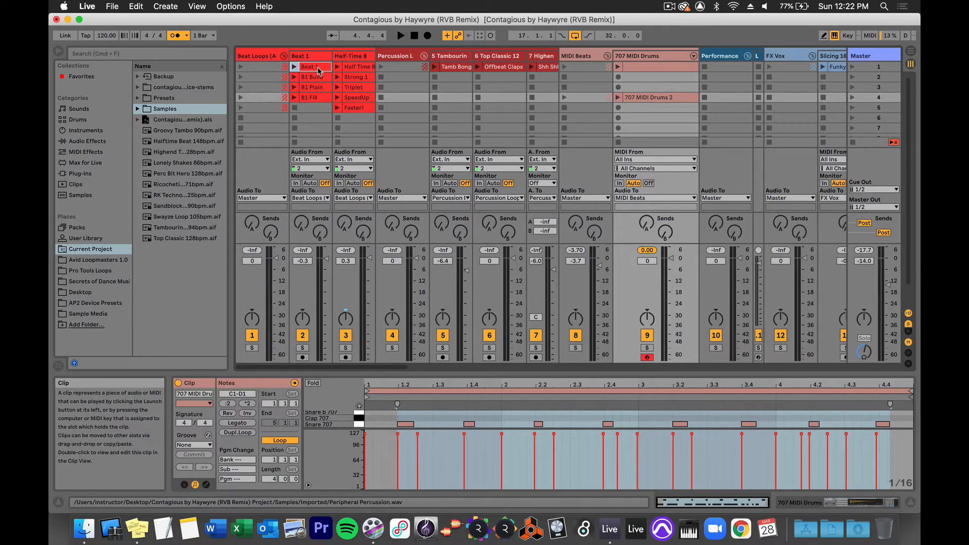
pyautogui.press('Tab')
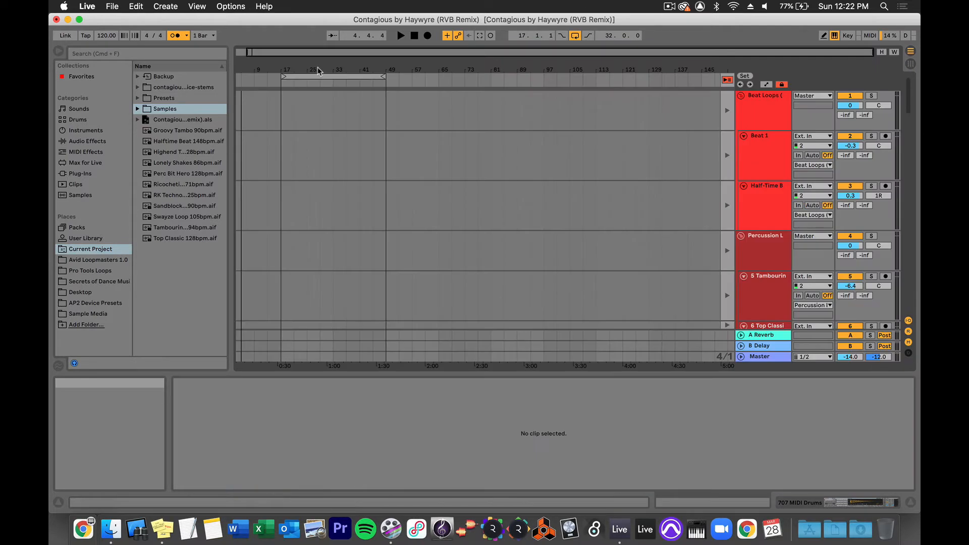
pyautogui.moveTo(314, 84); pyautogui.dragTo(244, 160)
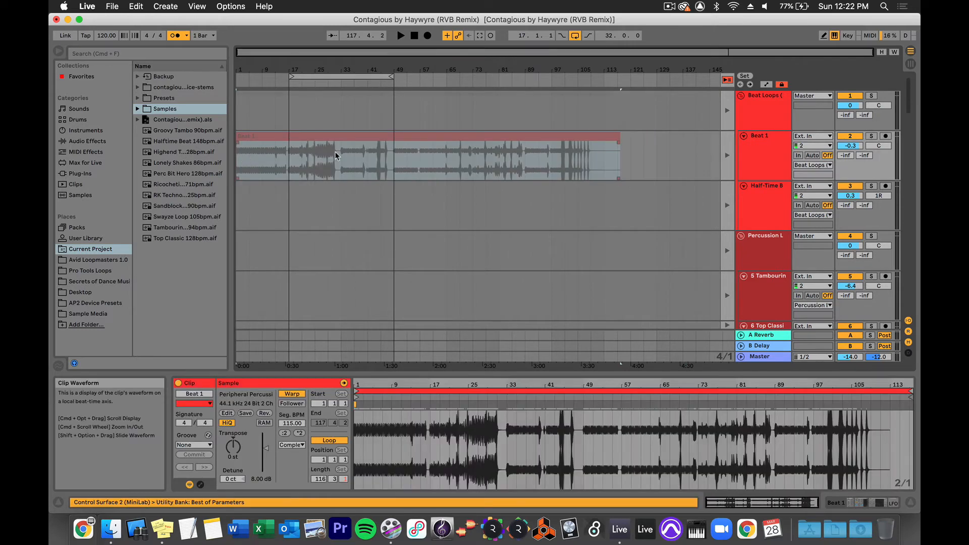
pyautogui.press('Delete')
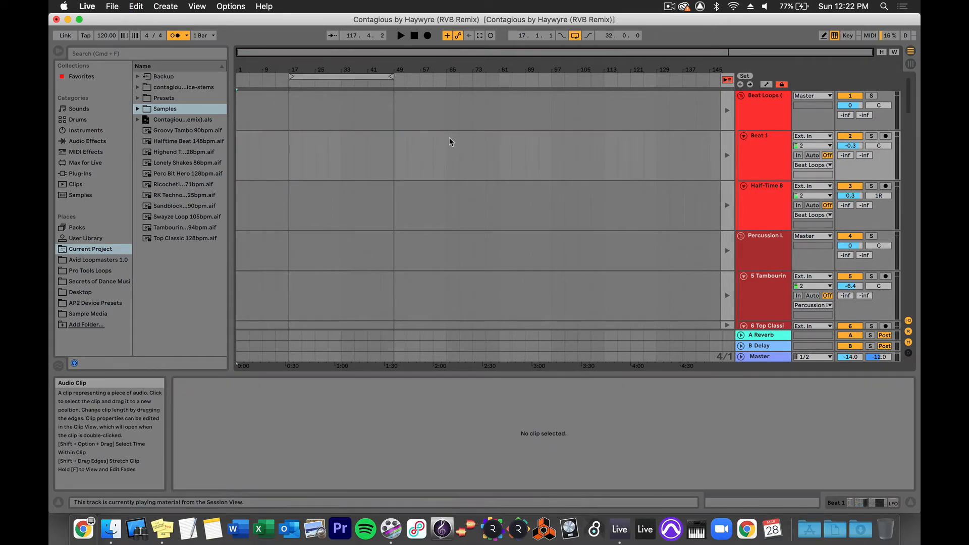
pyautogui.press('Tab')
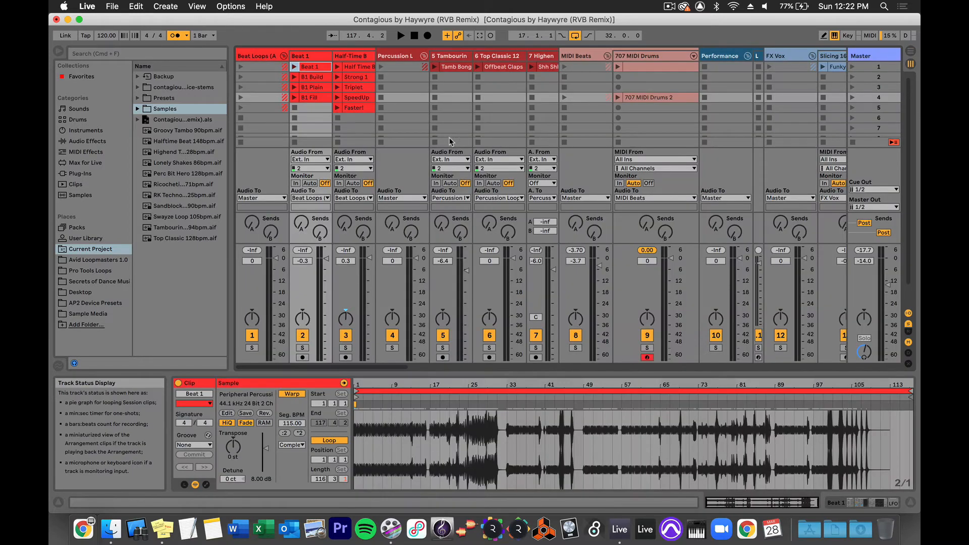
# - Launch the Beat 1 clip, return the stopped transport to 1.1.1 and start recording into the Arrangement
pyautogui.click(415, 35)
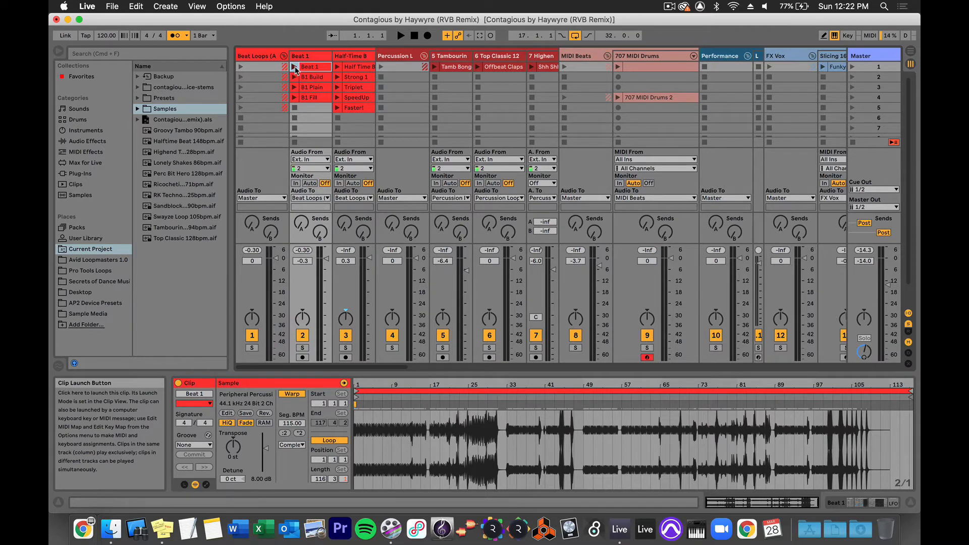
pyautogui.click(295, 68)
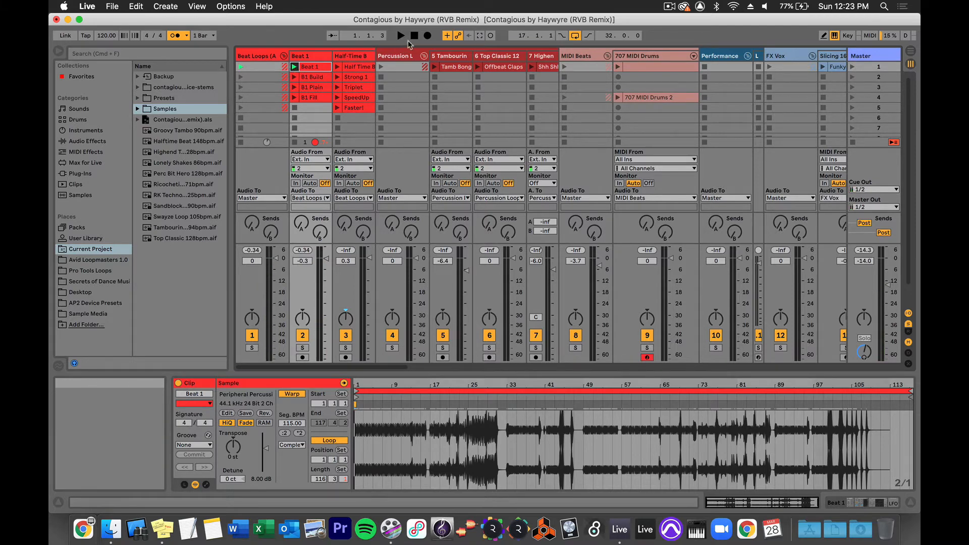
pyautogui.click(415, 36)
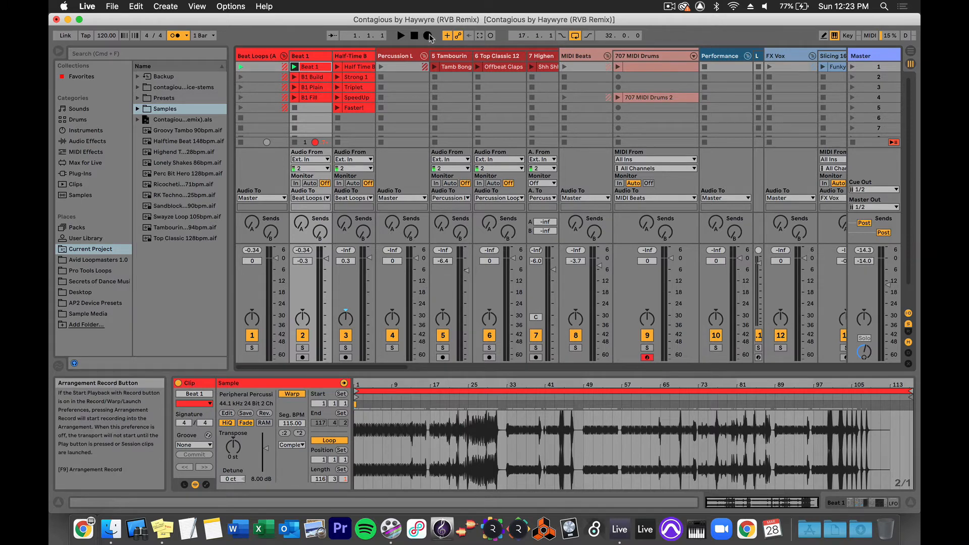
pyautogui.click(429, 35)
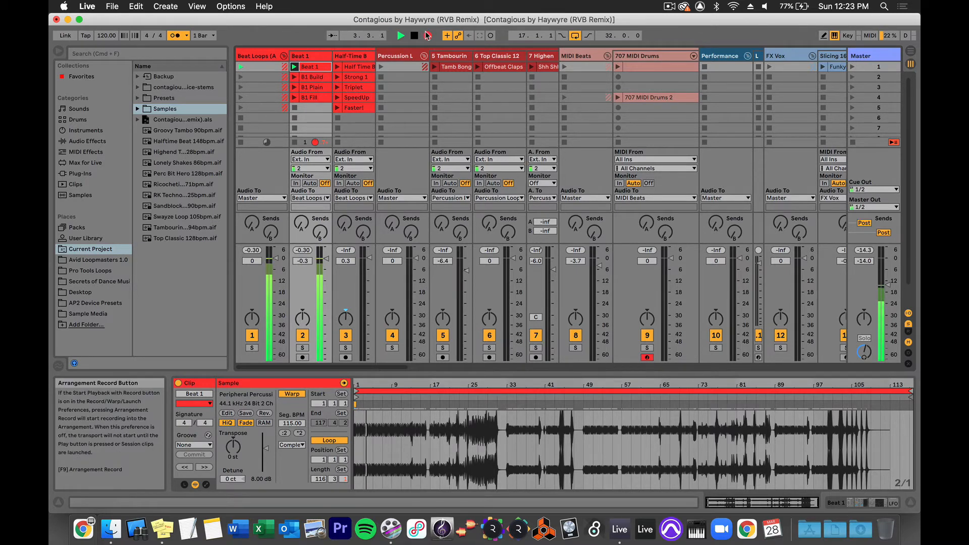
# - Record the Tamb Bongo, Offbeat Claps and B1 Plain clips into the Arrangement by launching them in turn from Session View
pyautogui.press('Tab')
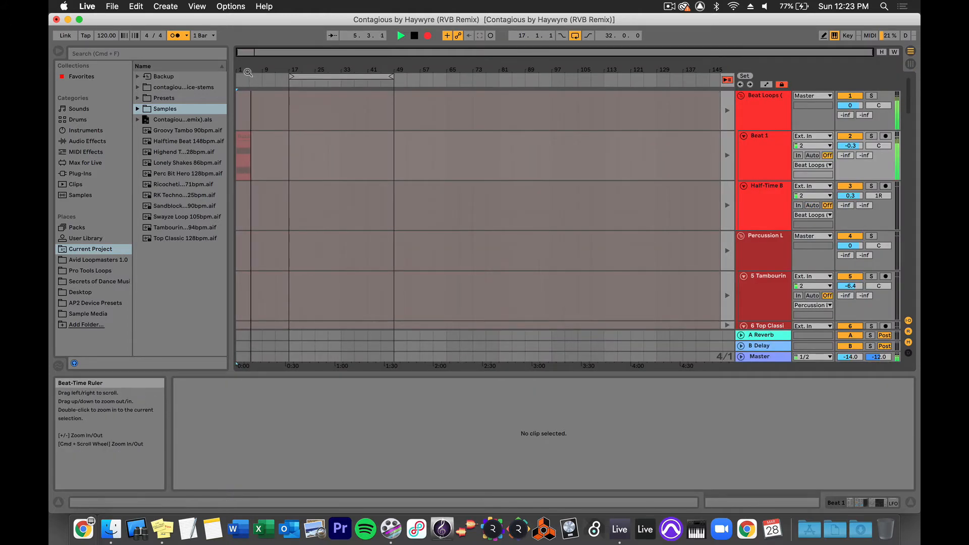
pyautogui.moveTo(247, 69); pyautogui.dragTo(247, 112)
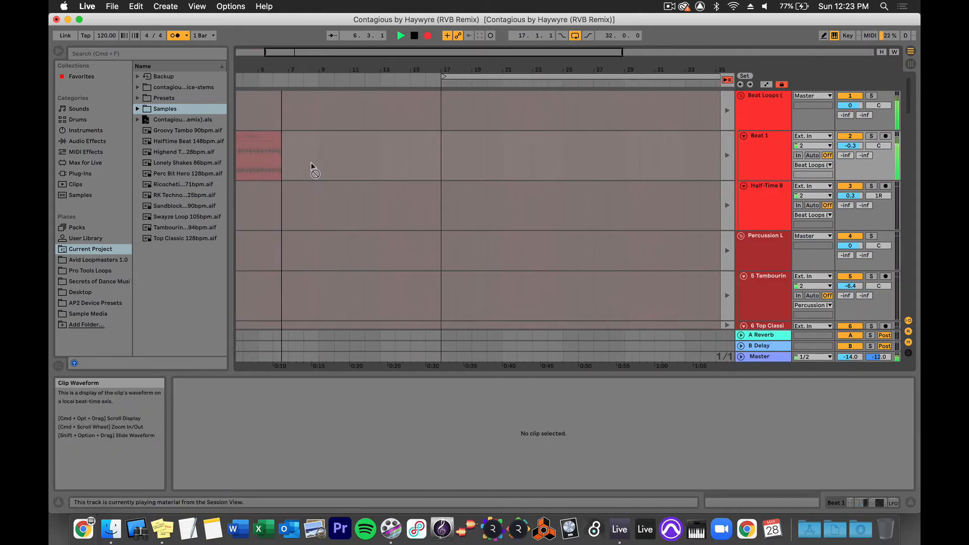
pyautogui.press('Tab')
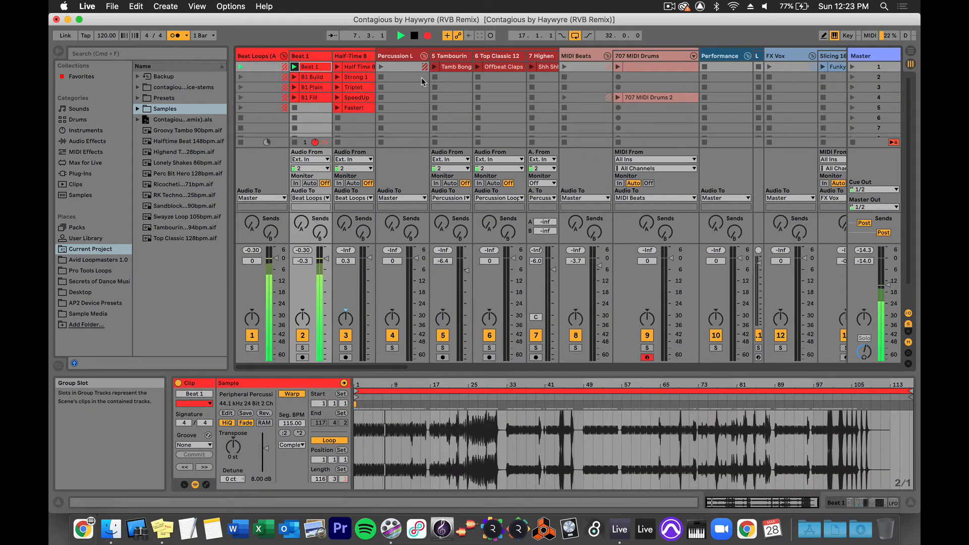
pyautogui.click(433, 69)
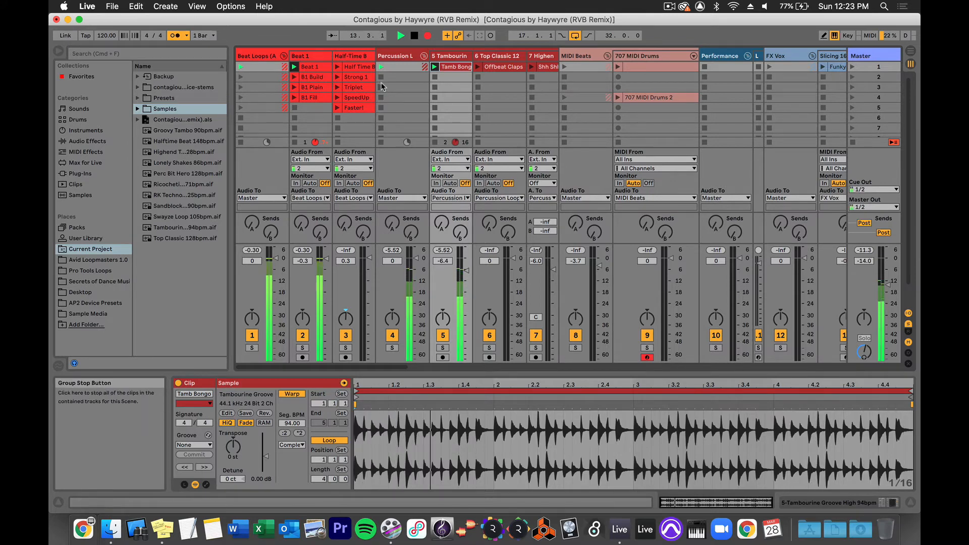
pyautogui.click(477, 68)
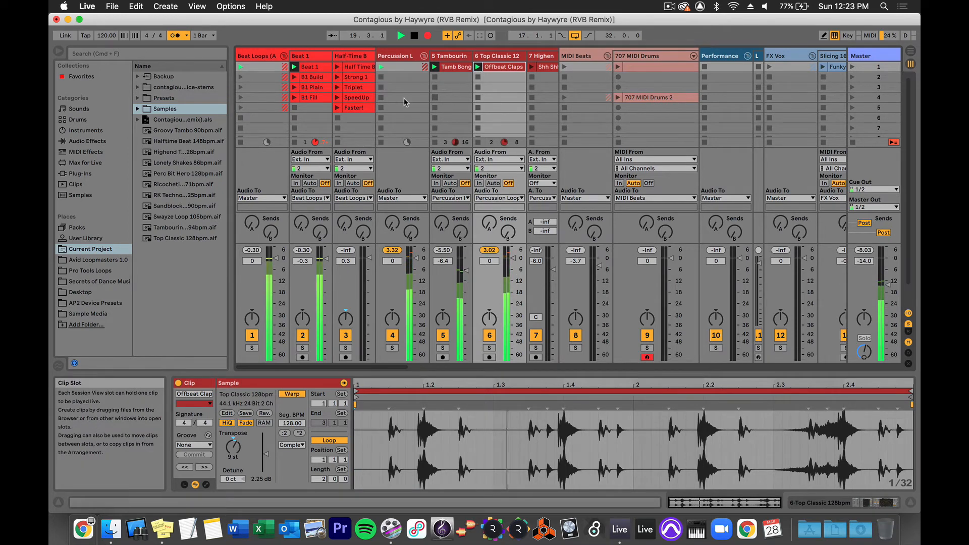
pyautogui.click(294, 87)
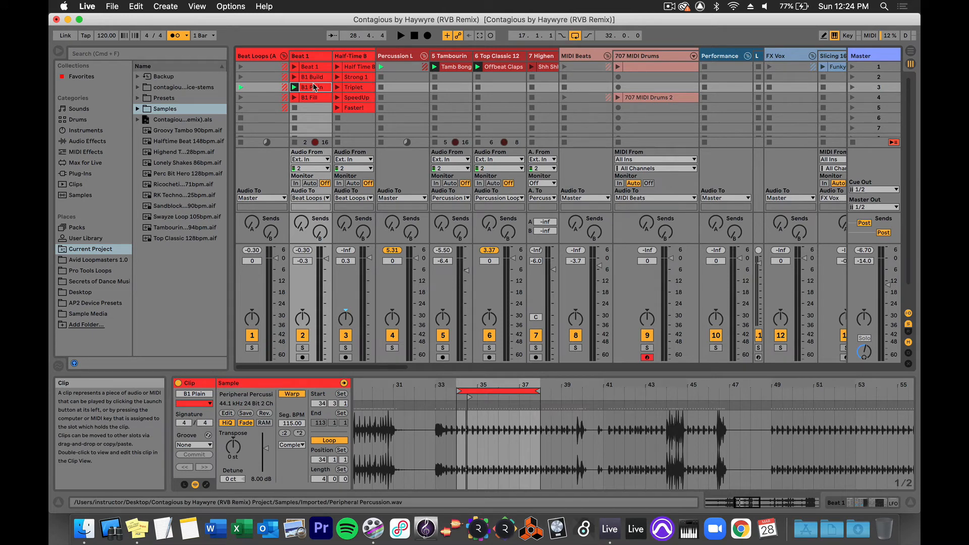
# - Examine the recorded Beat 1, B1 Plain, Tamb Bongo, Offbeat Claps and 707 MIDI Drums clips in Arrangement View
pyautogui.press('Tab')
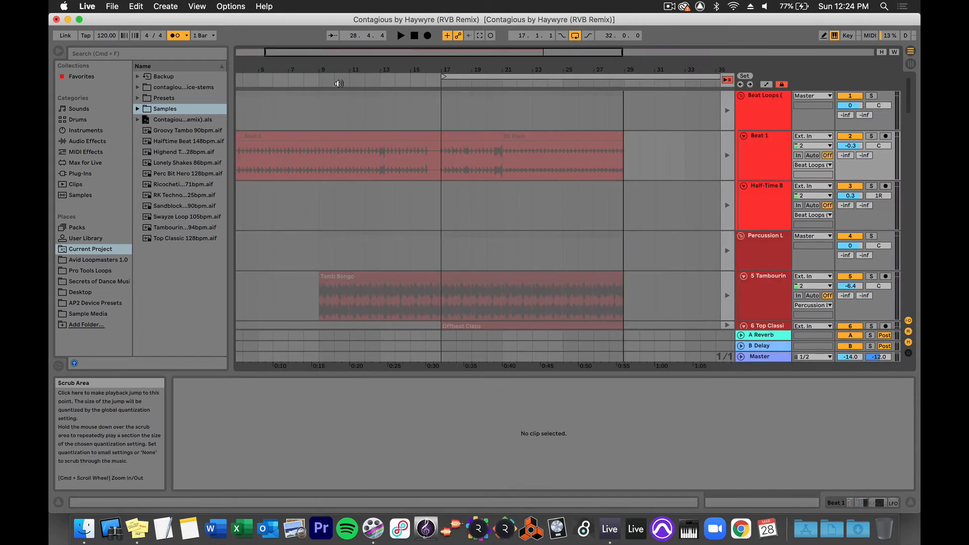
pyautogui.scroll(-5, 452, 212)
pyautogui.hscroll(3, 453, 212)
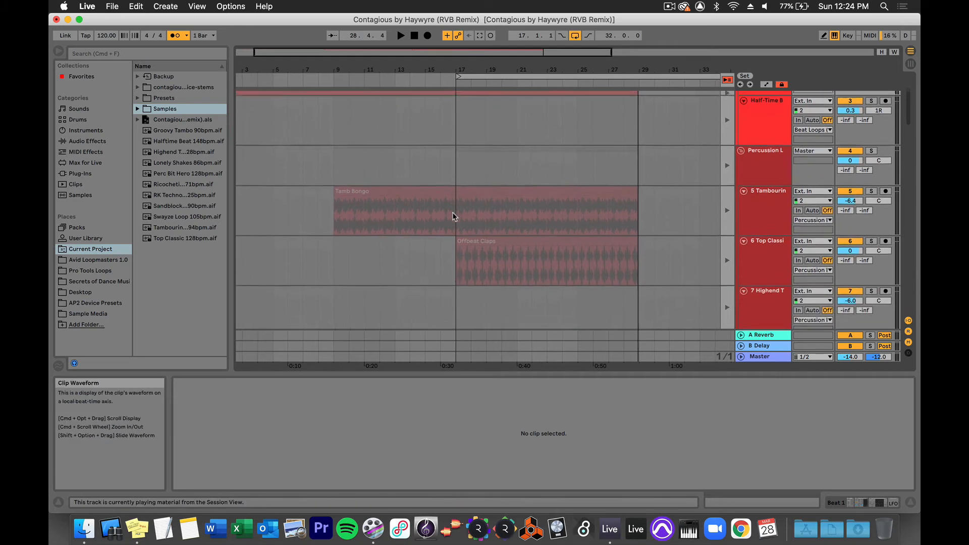
pyautogui.hscroll(-3, 452, 213)
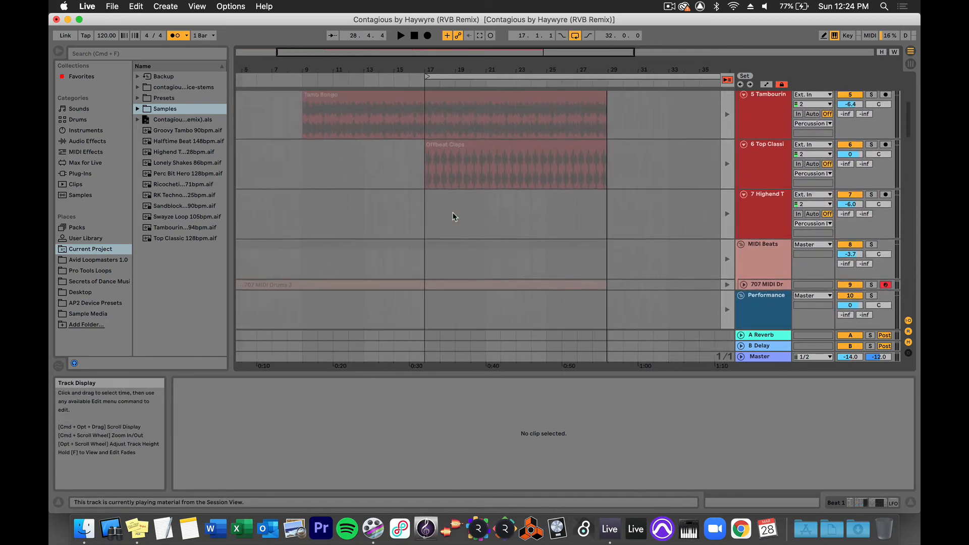
pyautogui.scroll(4, 453, 213)
pyautogui.scroll(2, 452, 212)
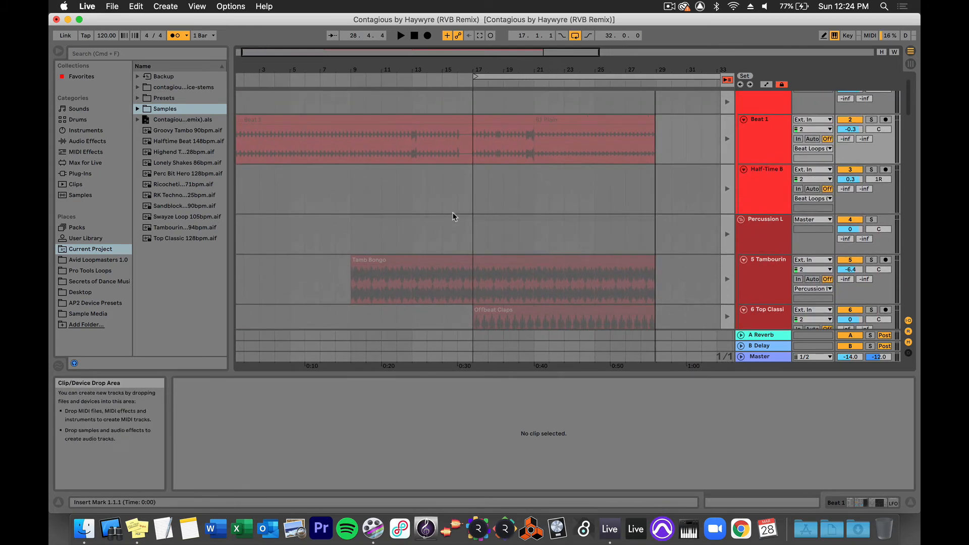
pyautogui.hscroll(3, 452, 212)
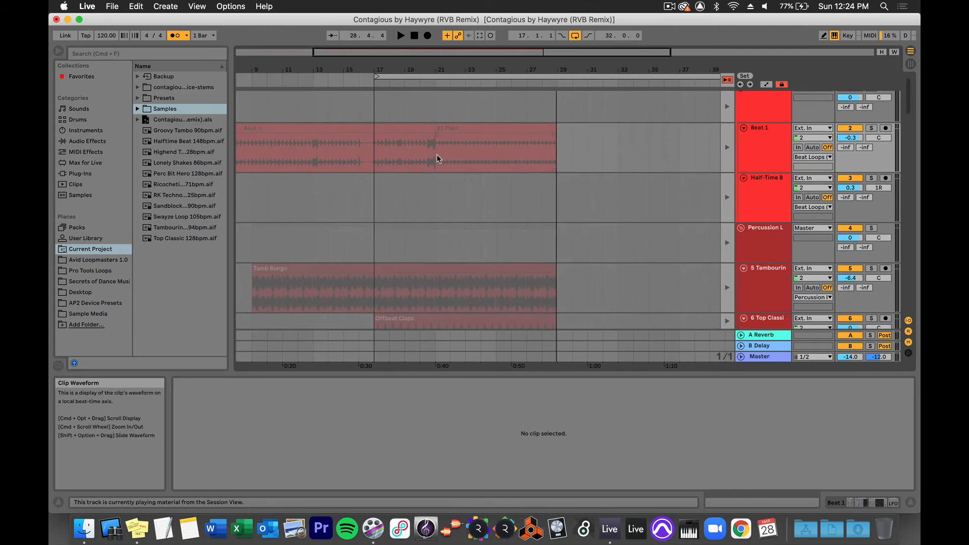
pyautogui.scroll(-2, 395, 158)
pyautogui.hscroll(-1, 394, 158)
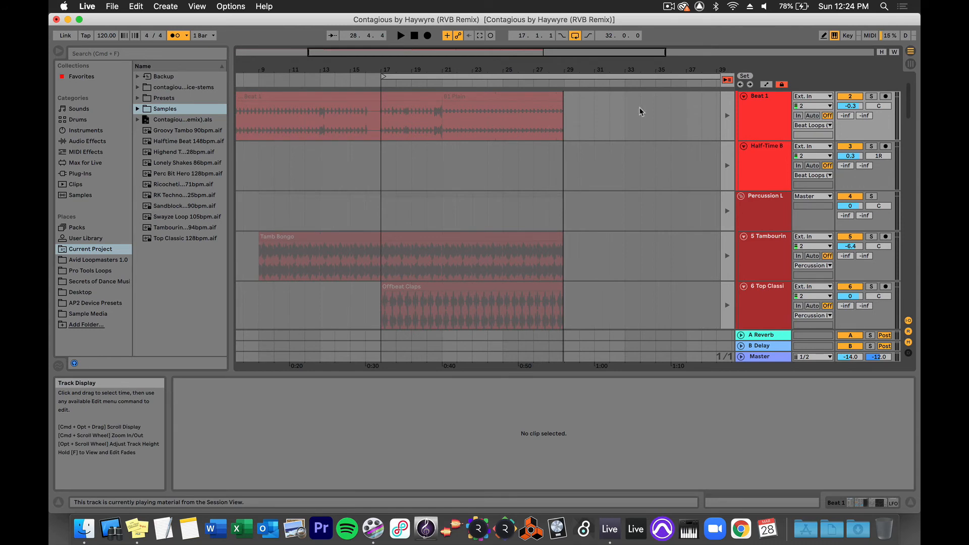
# - Return all tracks to arrangement playback and play the recorded arrangement from bar 1, jumping ahead to bar 9
pyautogui.click(728, 80)
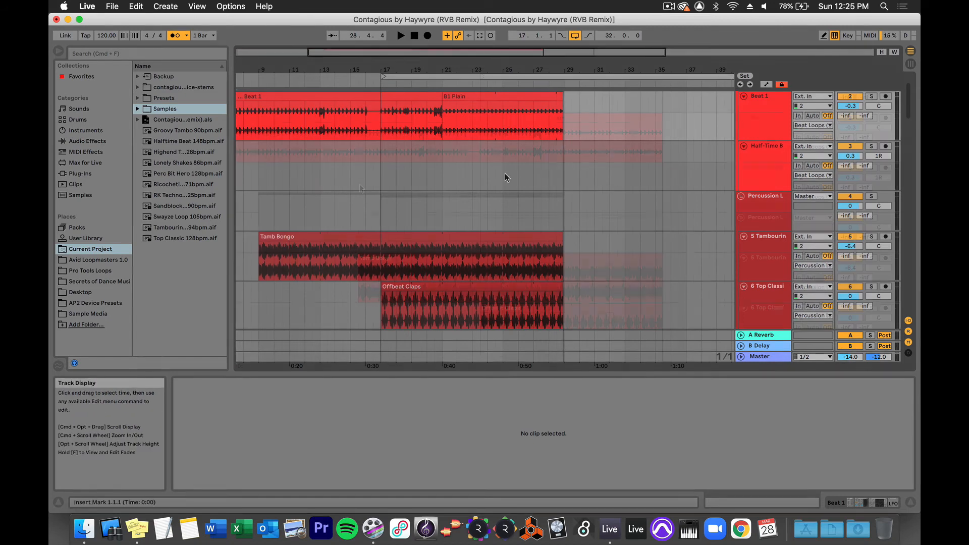
pyautogui.scroll(2, 359, 188)
pyautogui.hscroll(-3, 359, 189)
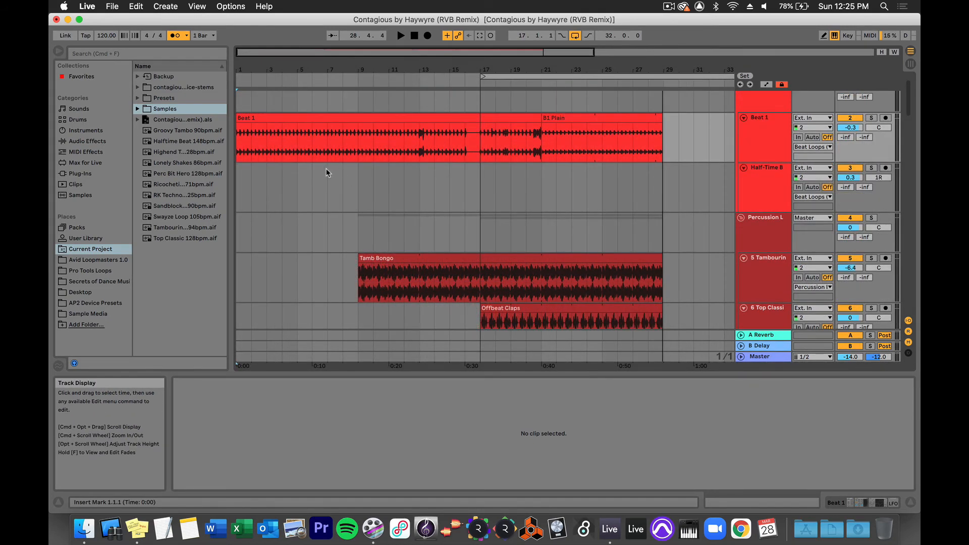
pyautogui.click(400, 36)
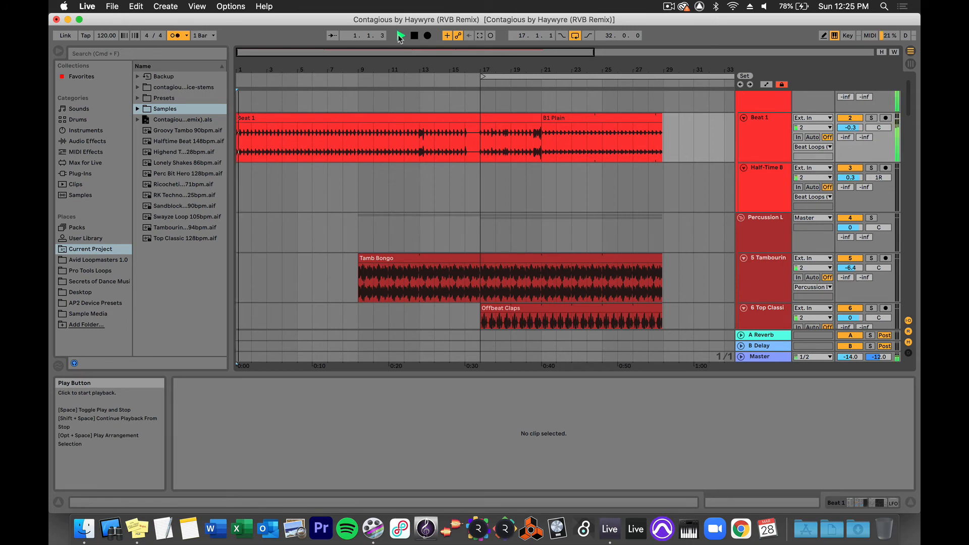
pyautogui.click(359, 85)
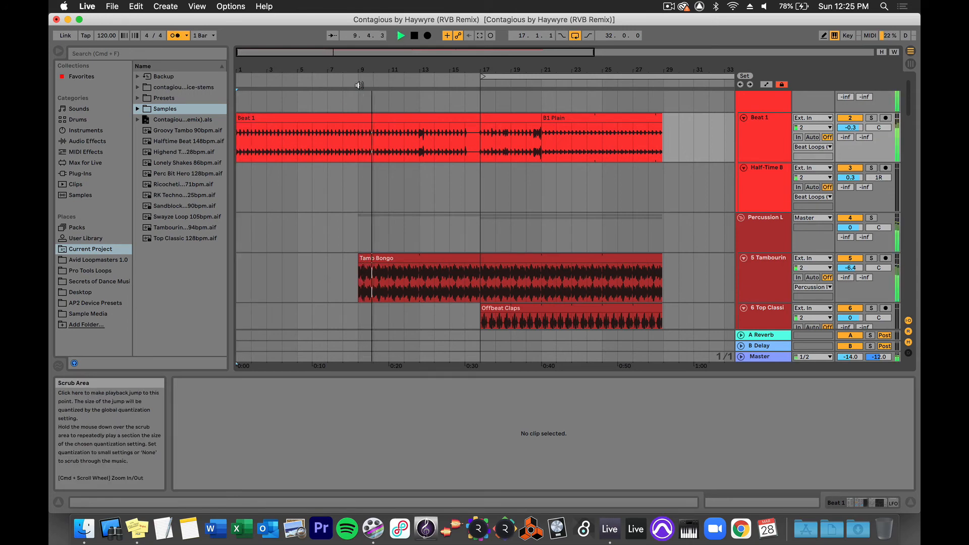
# - Stop the arrangement playback, and launch the B1 Plain and Offbeat Claps clips in Session View
pyautogui.press('space')
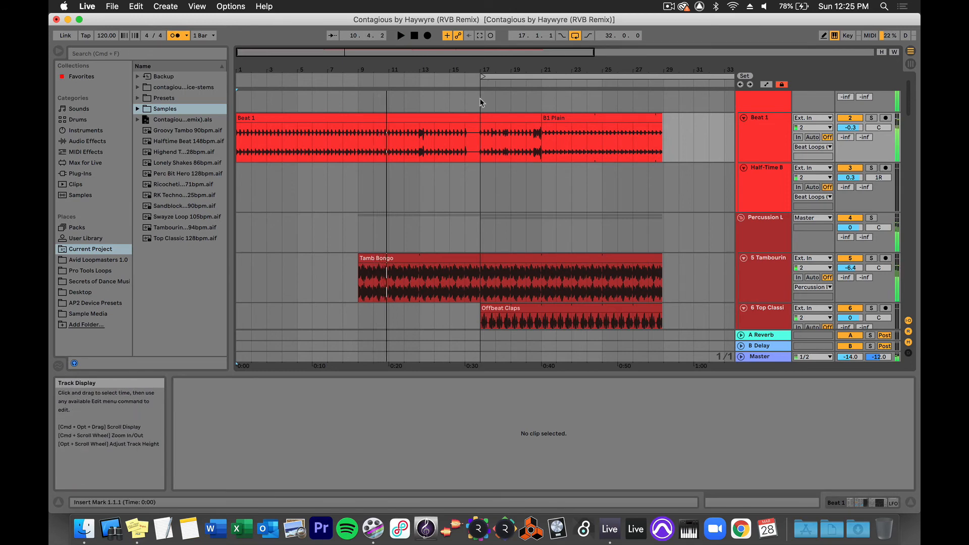
pyautogui.press('Tab')
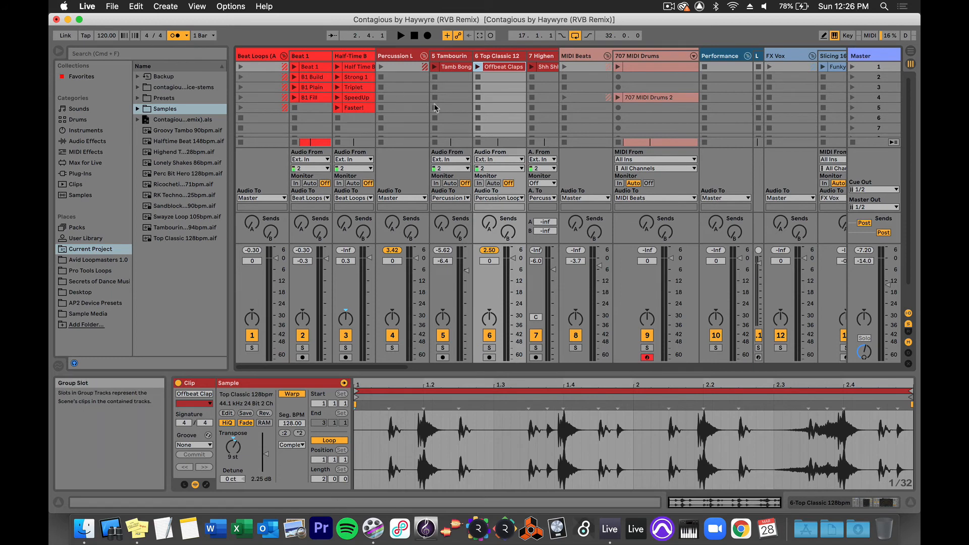
pyautogui.click(294, 91)
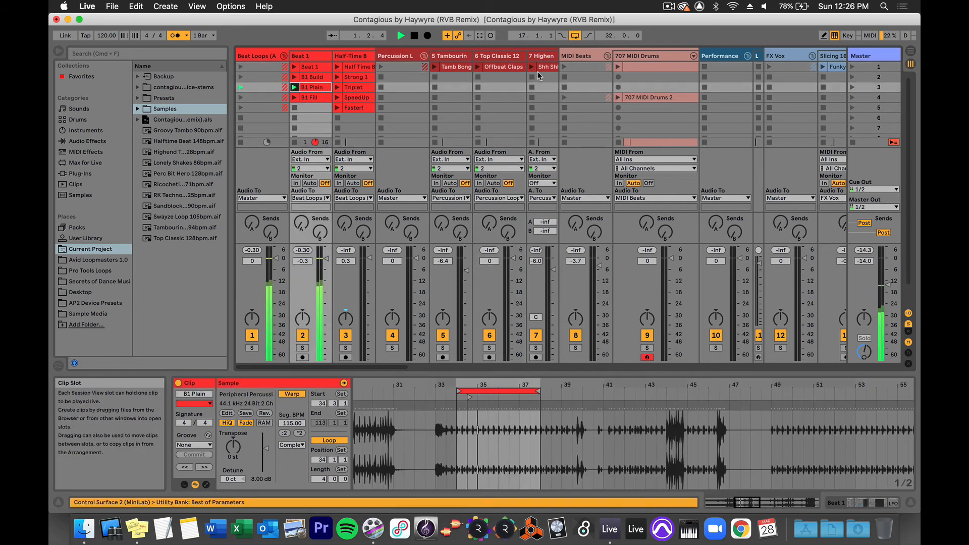
pyautogui.click(478, 67)
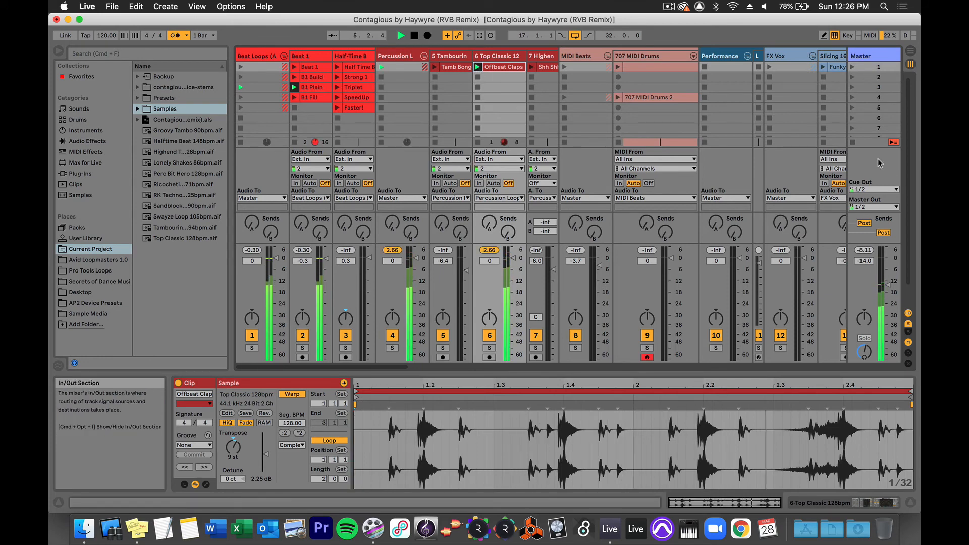
# - Stop all playing session clips and return every track to arrangement playback in Arrangement View
pyautogui.click(853, 145)
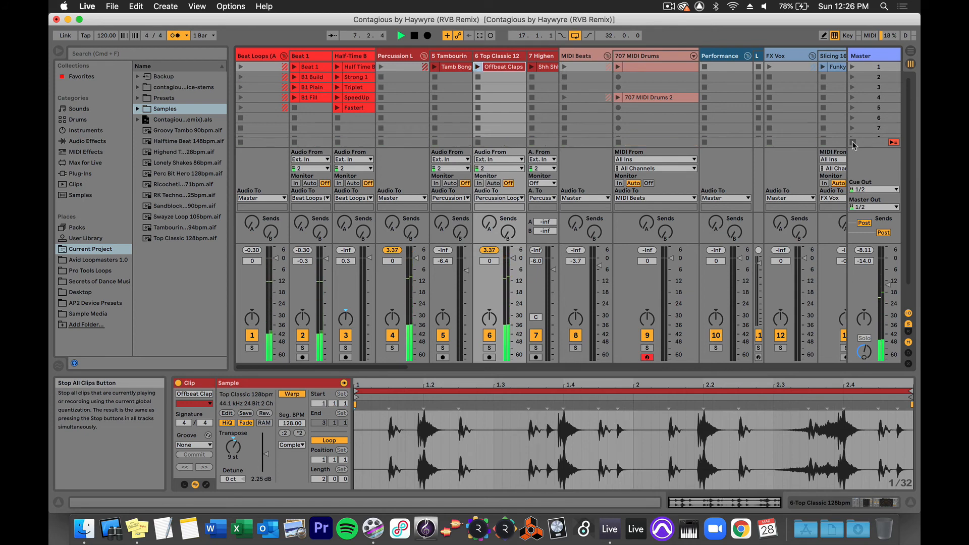
pyautogui.press('Tab')
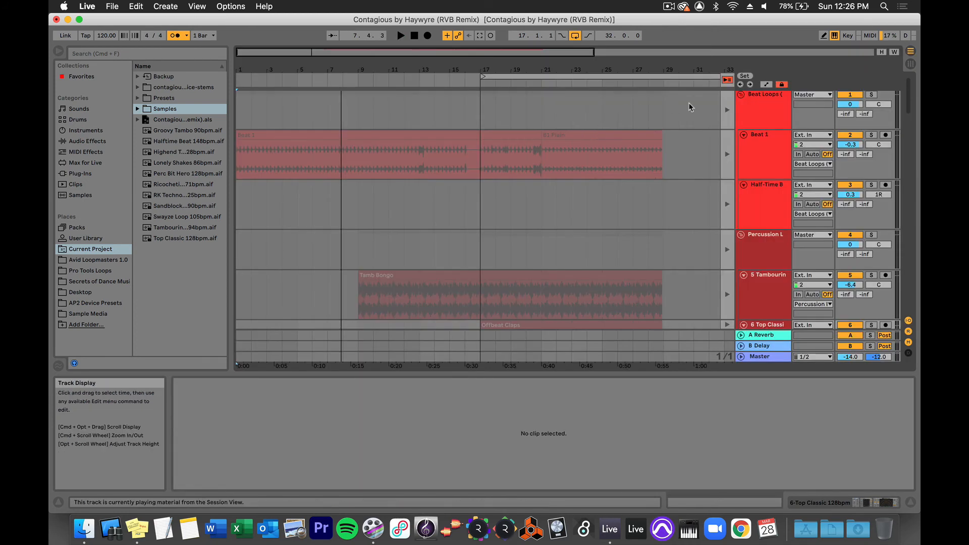
pyautogui.click(727, 80)
pyautogui.scroll(-1, 559, 155)
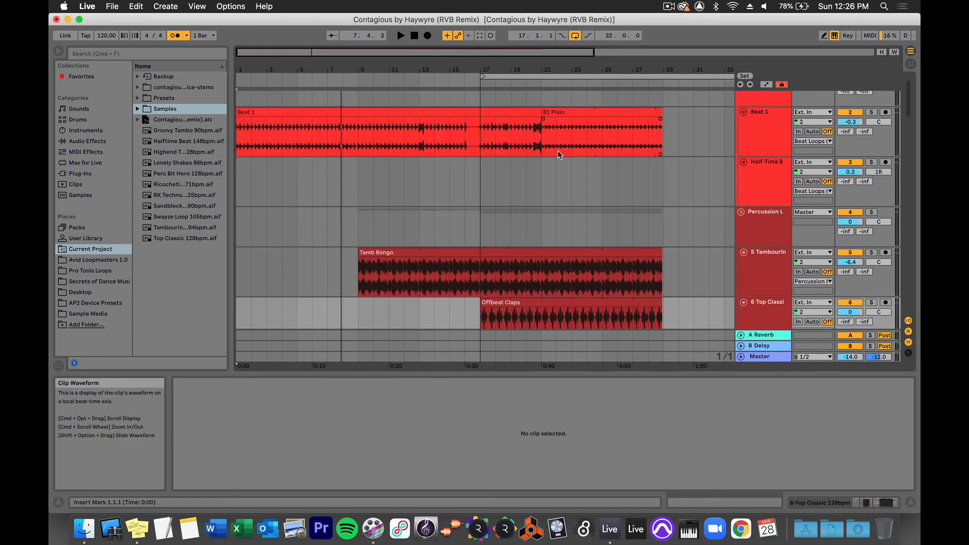
# - Launch and stop the Offbeat Claps clip in Session View, then return all tracks to arrangement playback from there
pyautogui.press('Tab')
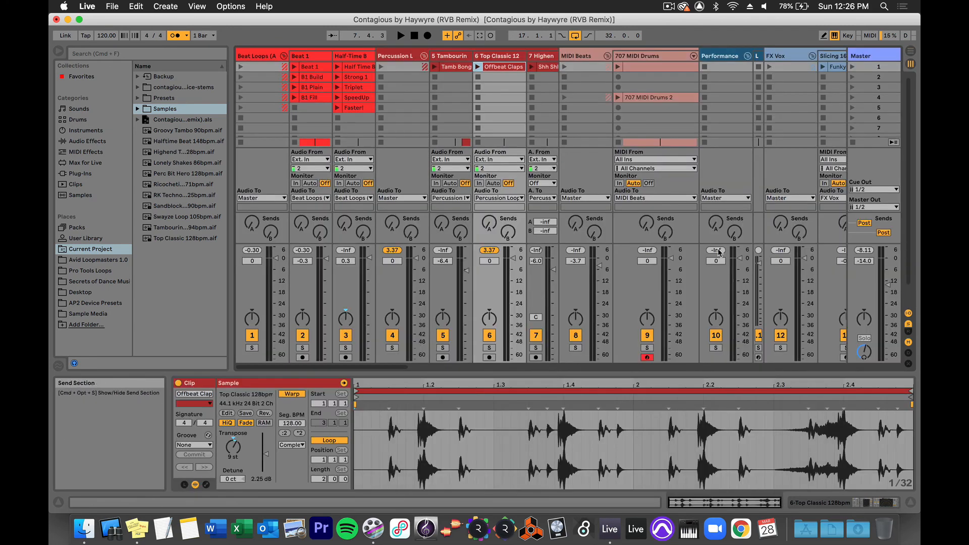
pyautogui.hscroll(5, 608, 209)
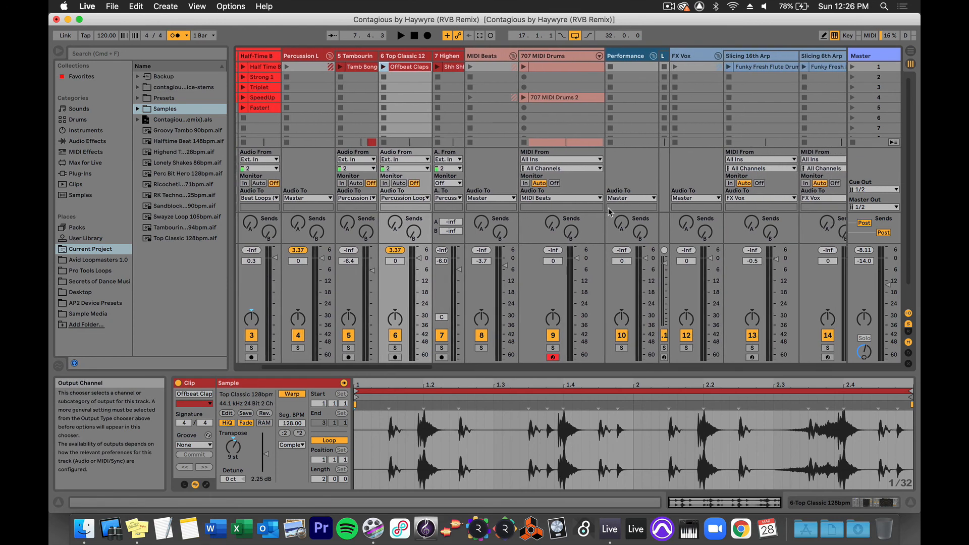
pyautogui.click(384, 67)
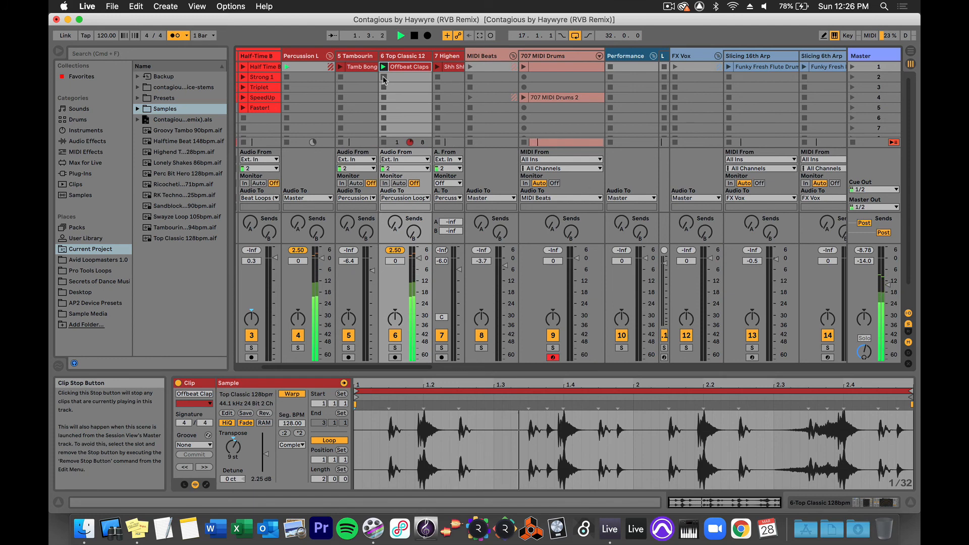
pyautogui.click(384, 77)
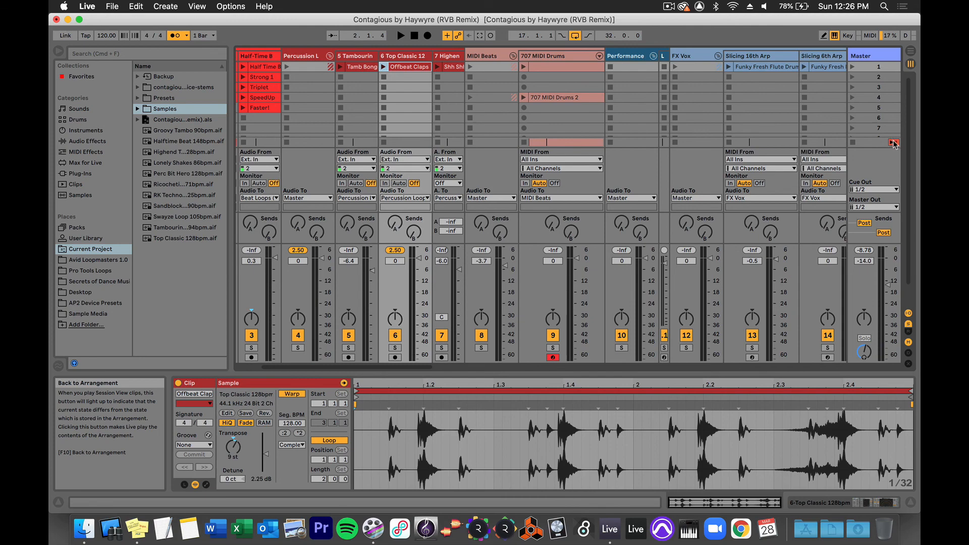
pyautogui.hscroll(-3, 495, 111)
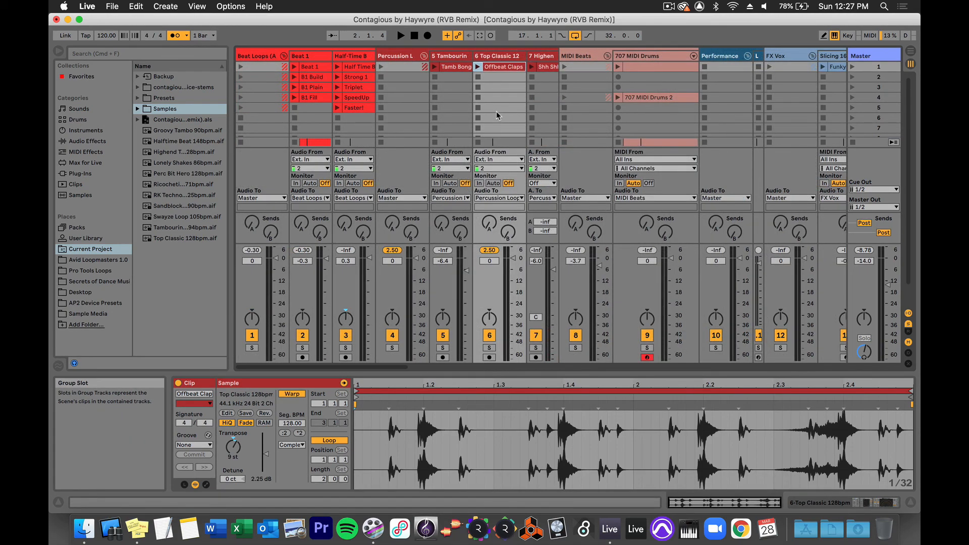